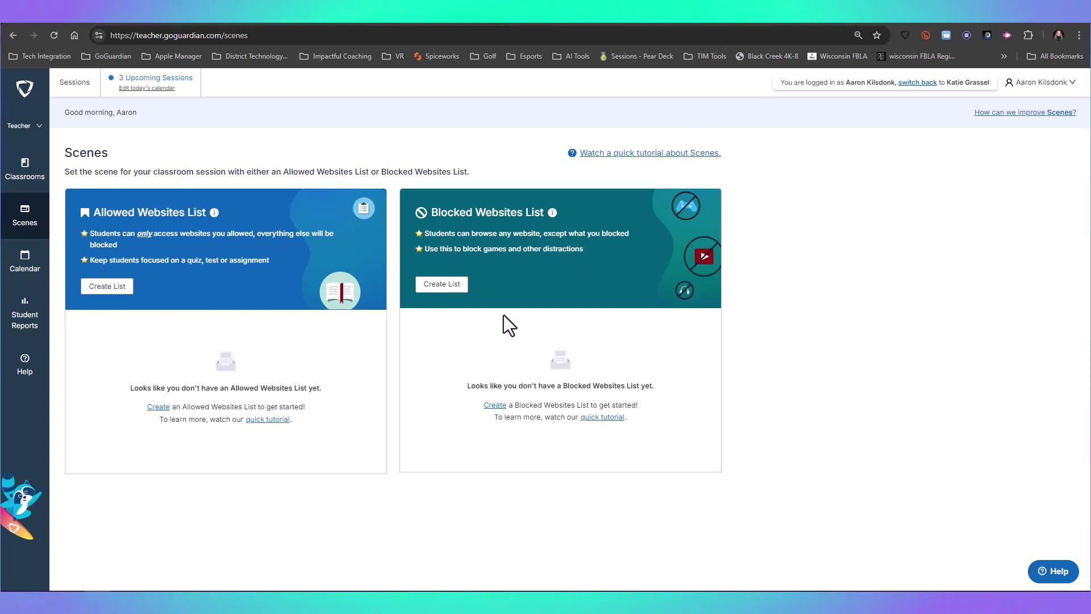
- Start a new blocked websites list named 'Limited Tabs' with a Pewter icon colour
click(452, 288)
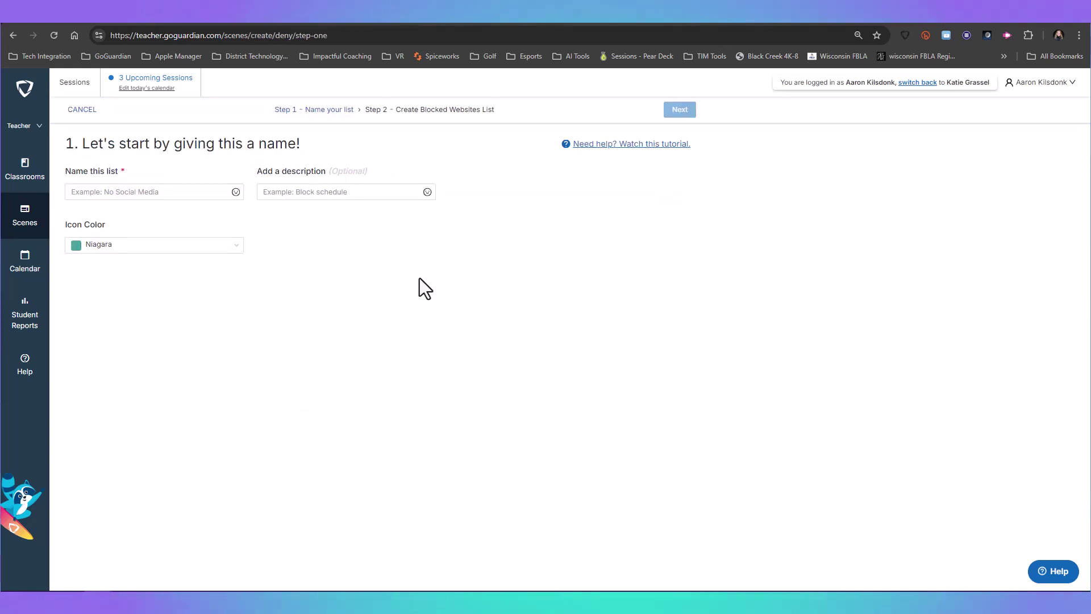
click(131, 193)
text(L)
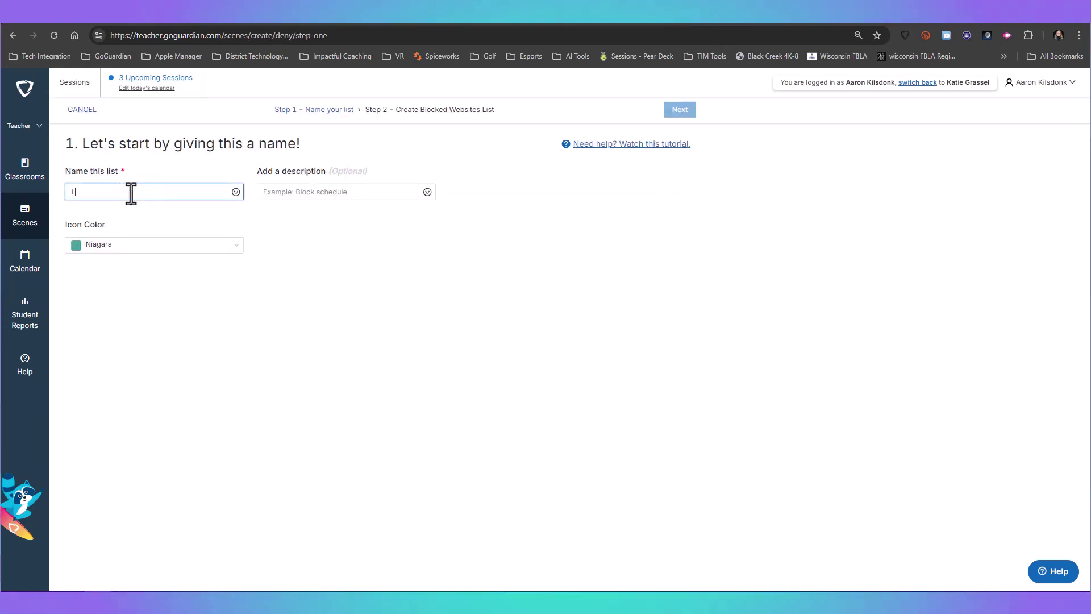
text(imited Tabs)
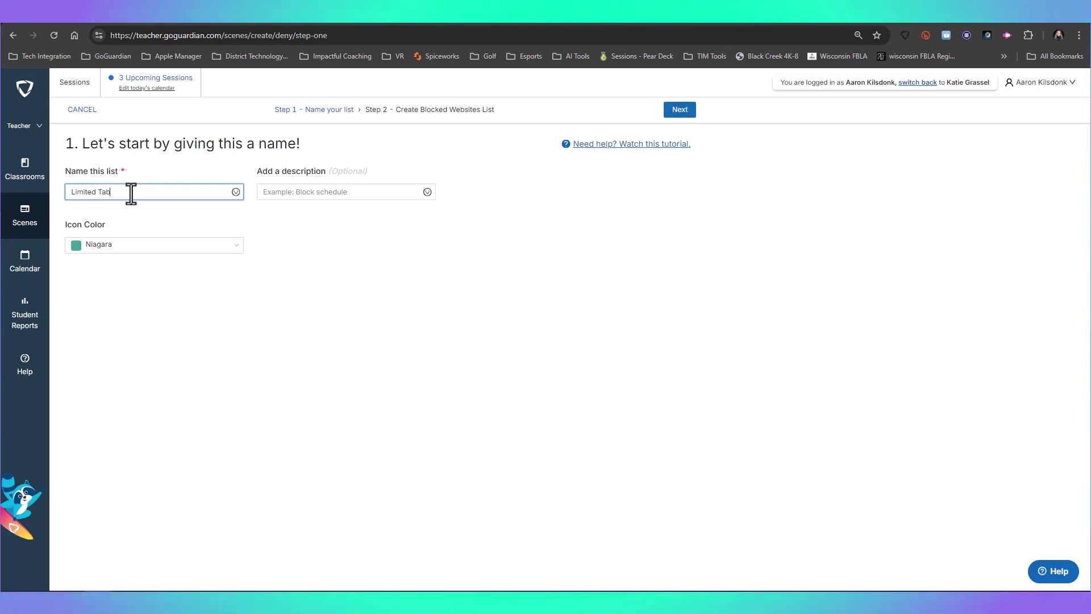
click(188, 245)
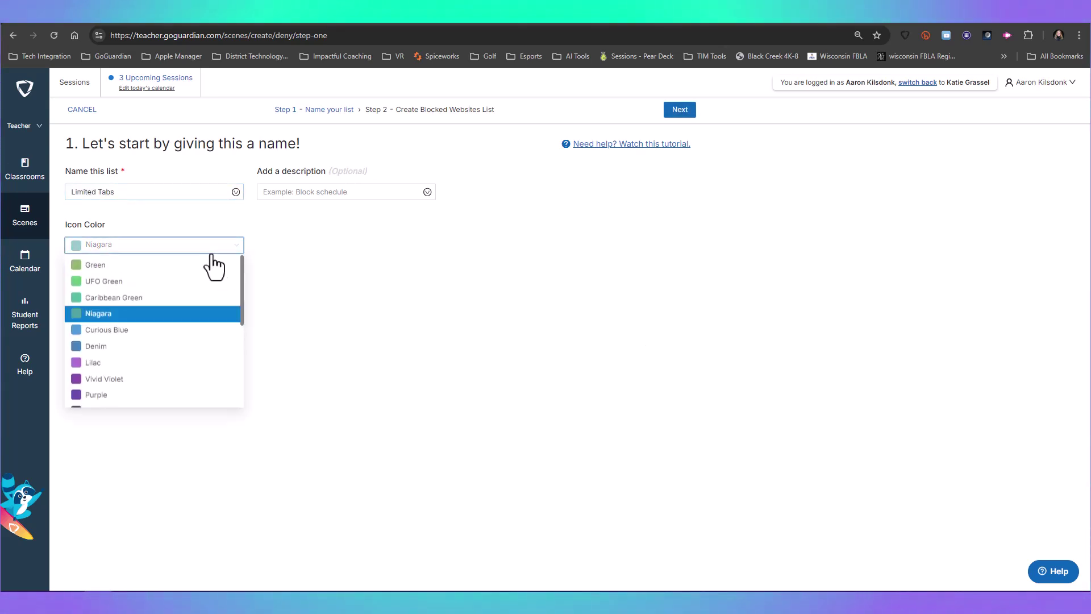
scroll(193, 341, down, 1)
scroll(183, 352, down, 2)
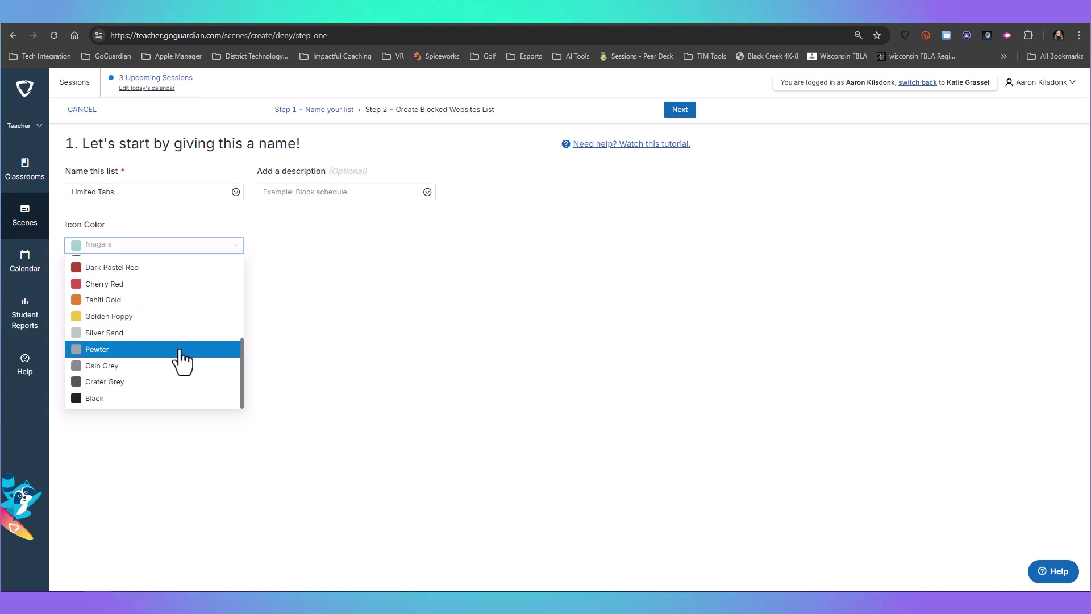
click(184, 356)
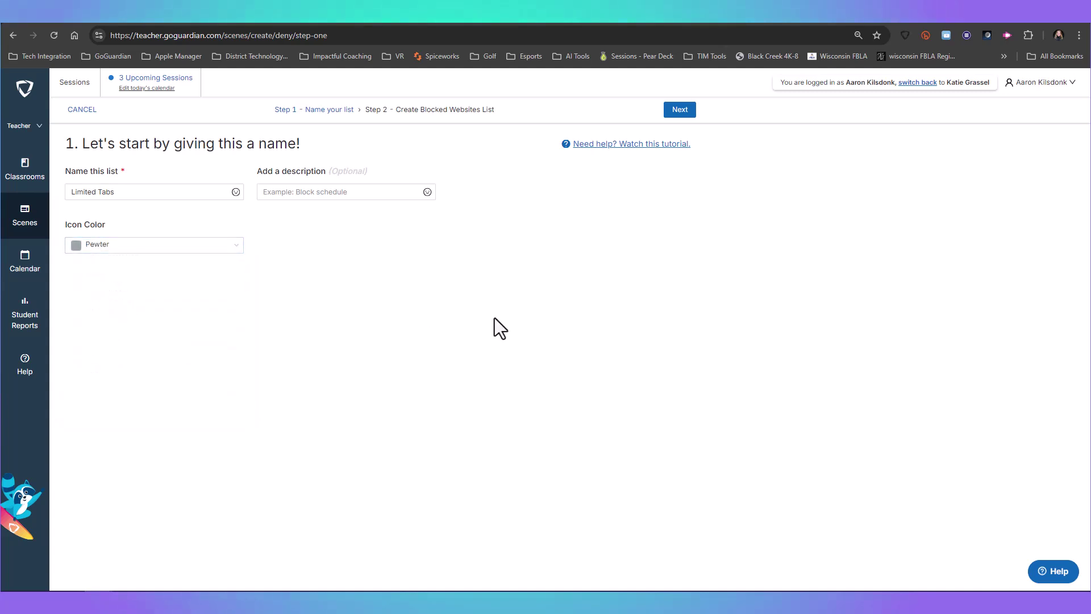
- Search 'you', add YouTube to the blocked sites, and set the student tab limit to 3
click(679, 111)
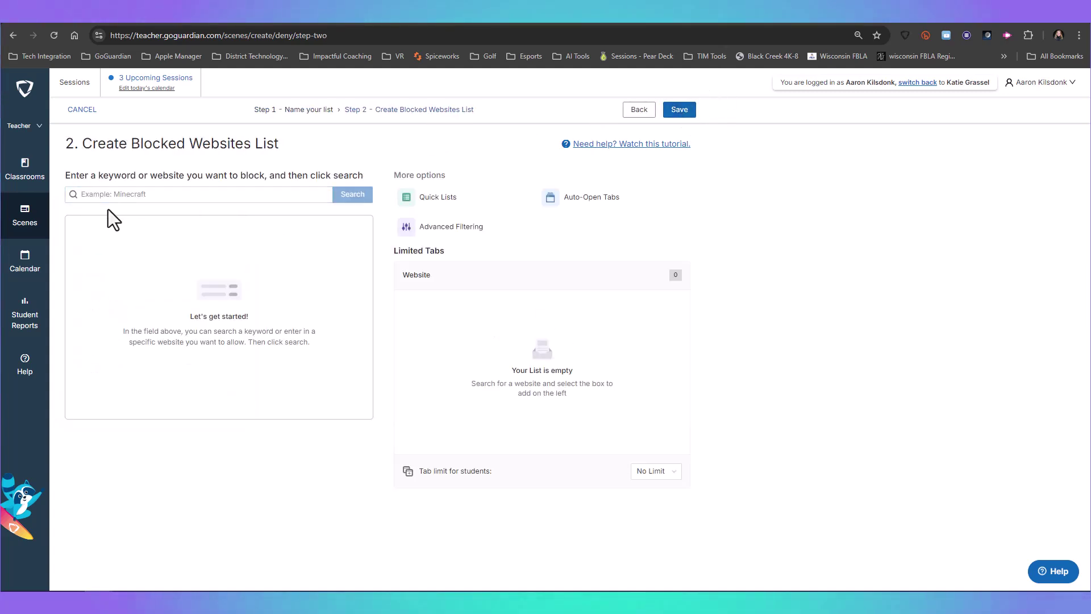
click(261, 195)
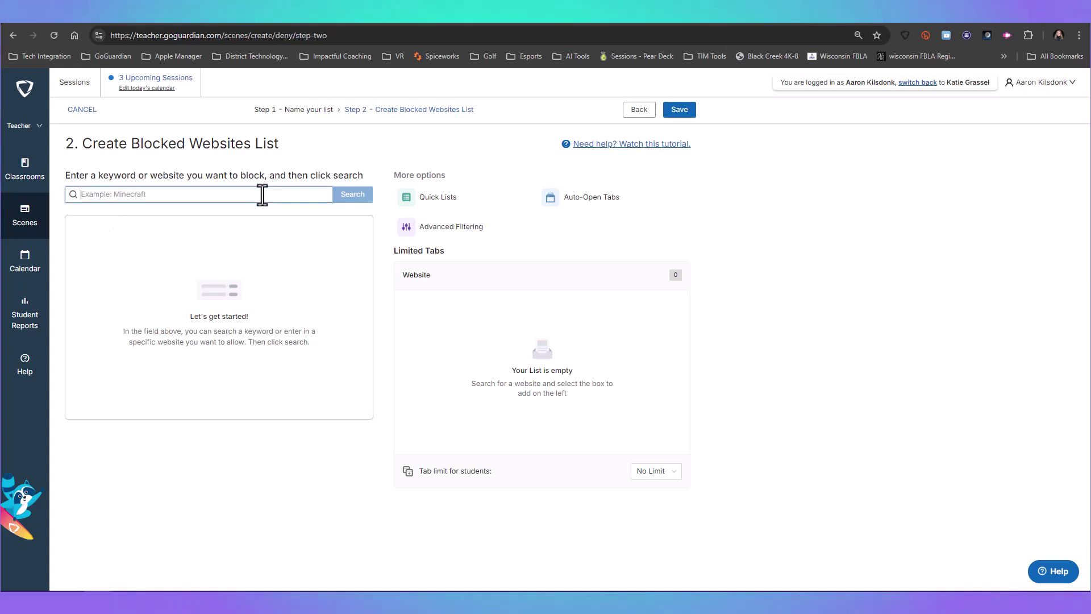
text(youtube)
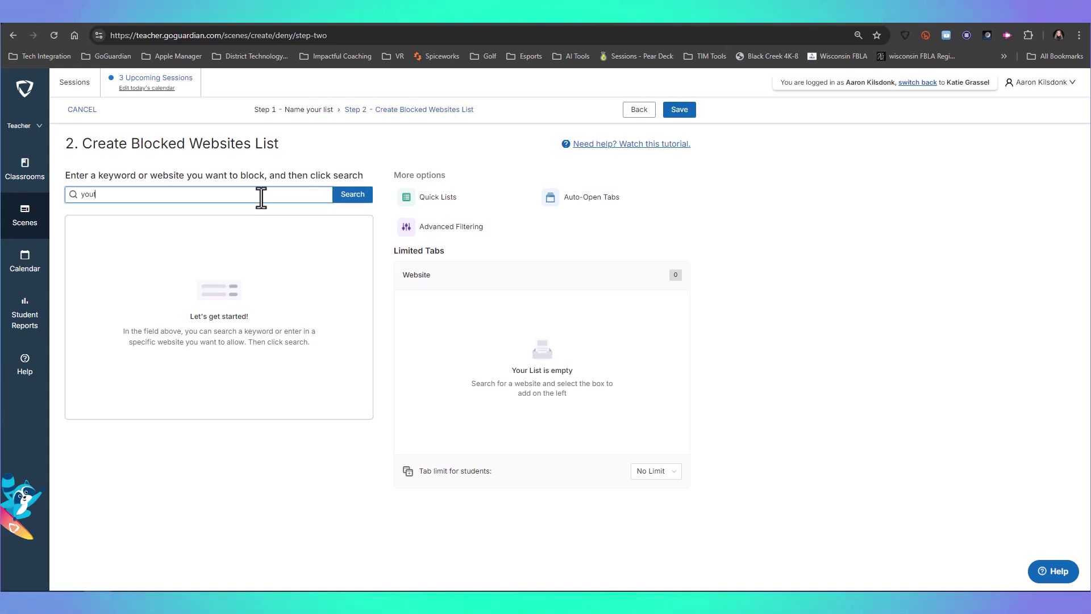
click(351, 198)
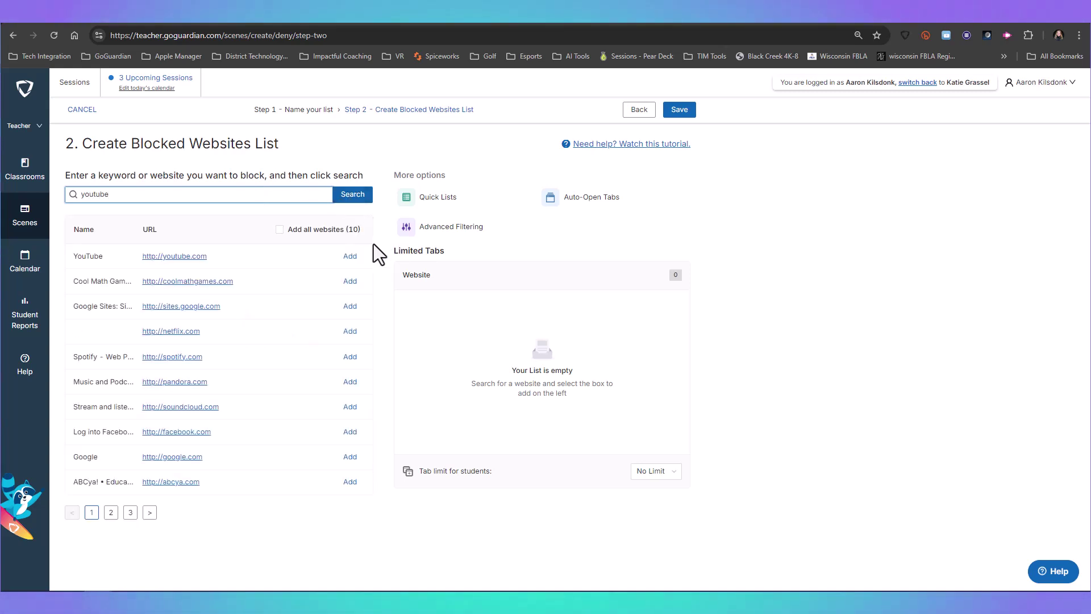
click(358, 256)
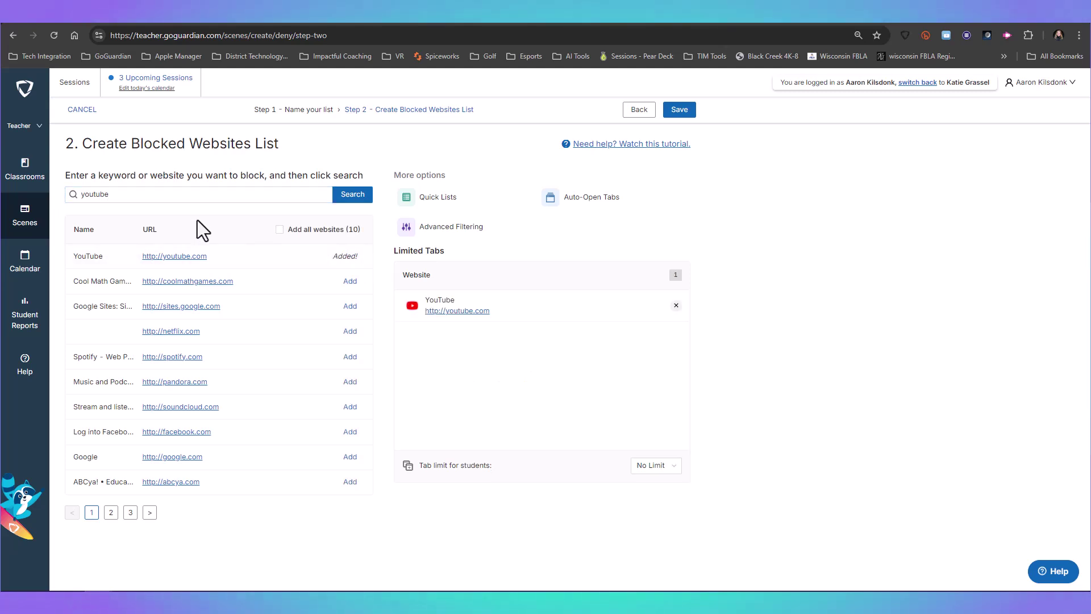
click(661, 467)
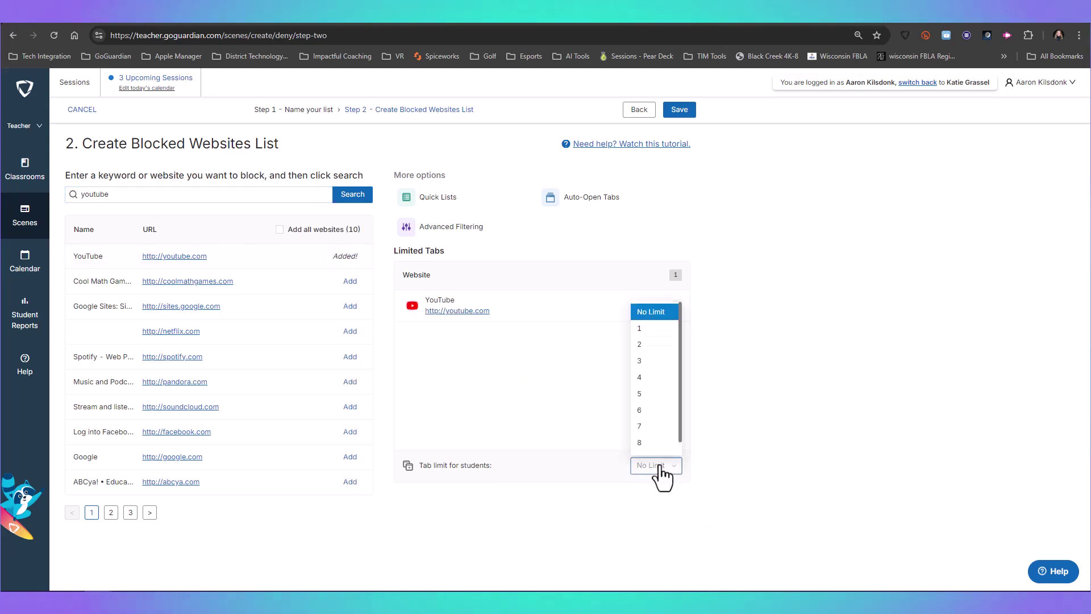
click(658, 363)
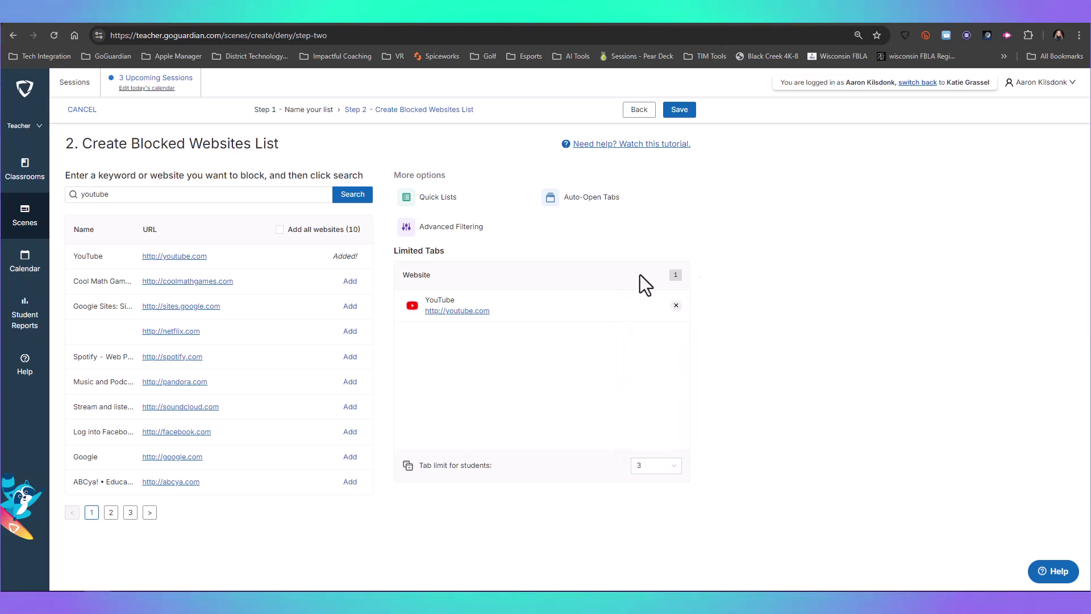
click(586, 199)
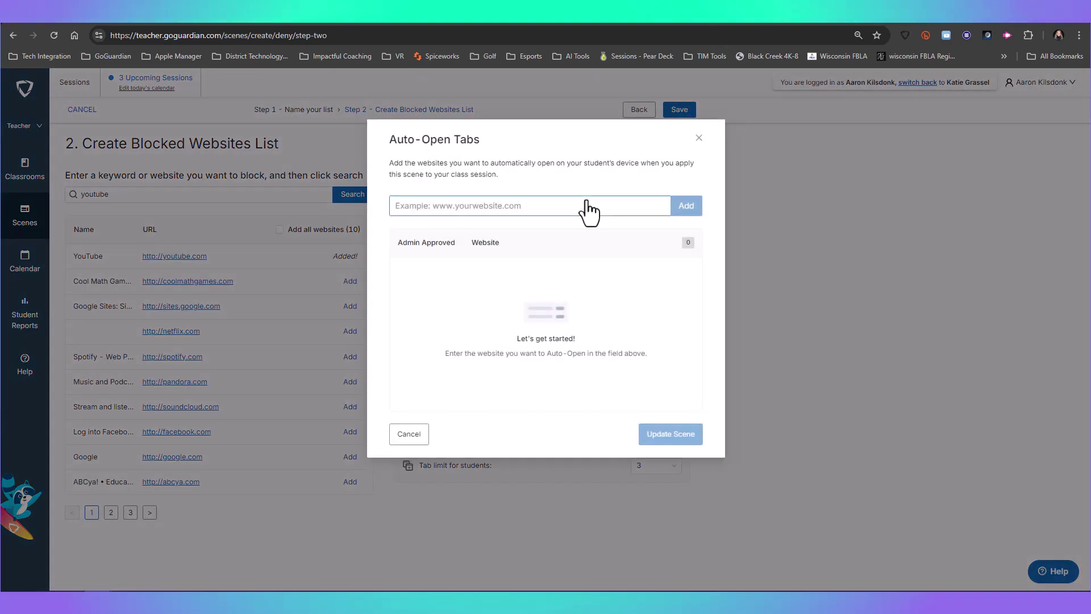
click(483, 208)
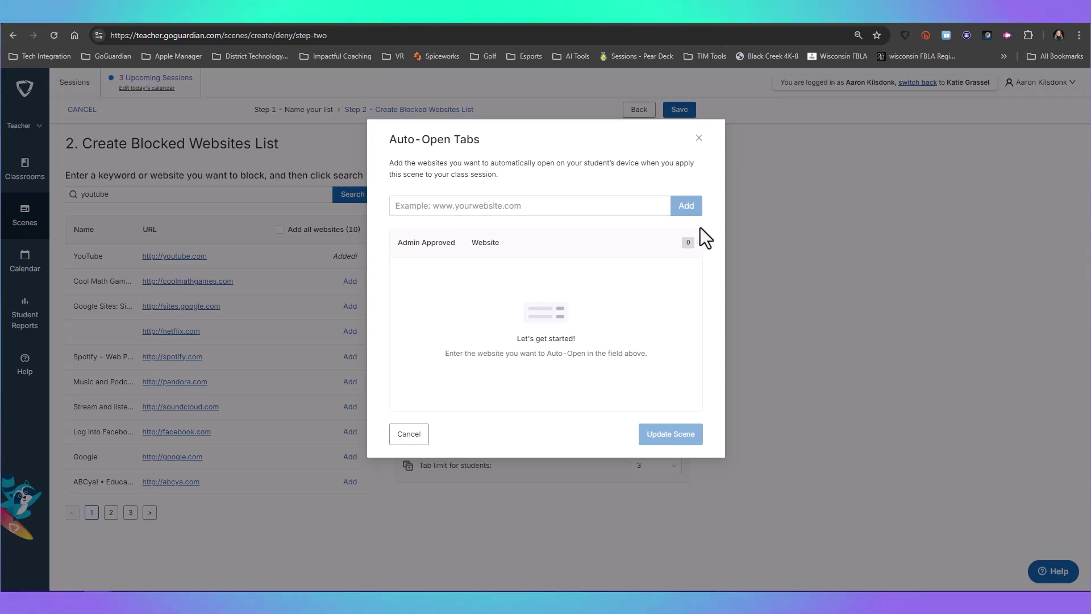
click(700, 138)
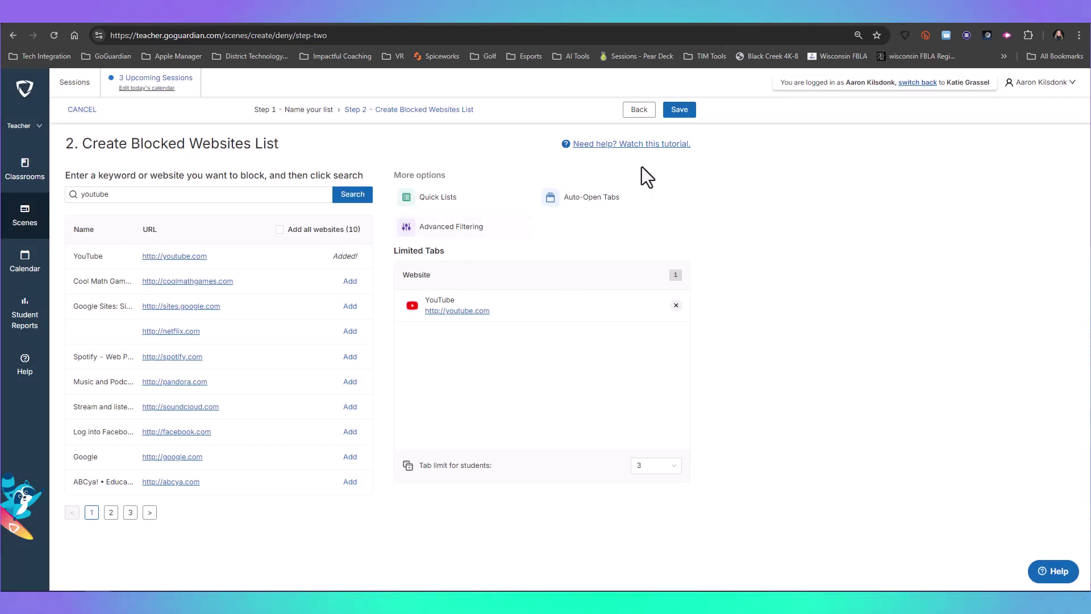
- Save the Limited Tabs scene into the Blocked Websites List
click(679, 111)
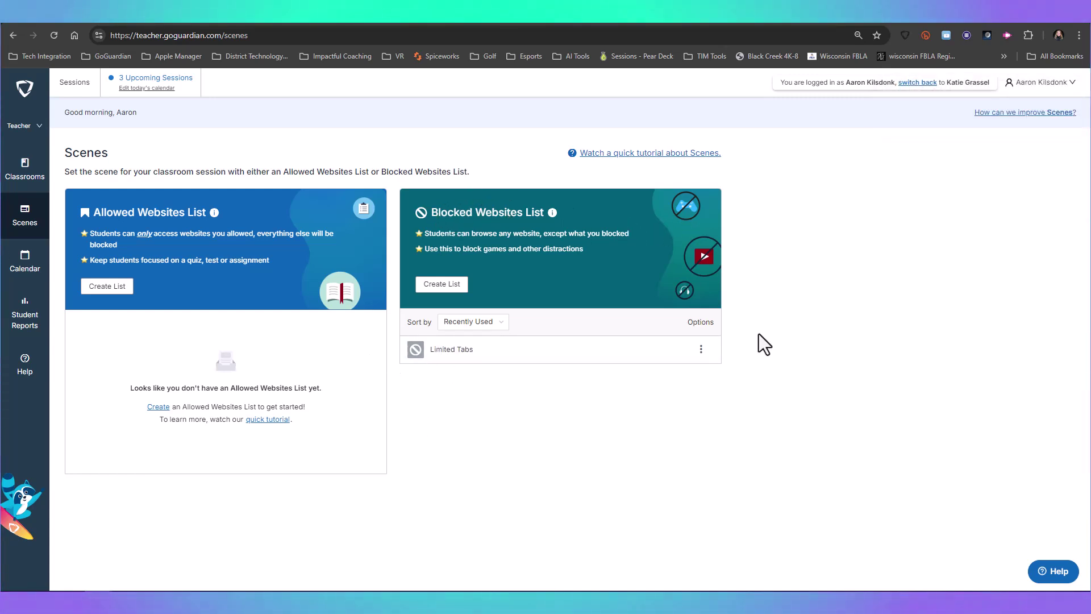
- Set Ag Leadership's default scene to Limited Tabs in its class settings and update the classroom
click(12, 188)
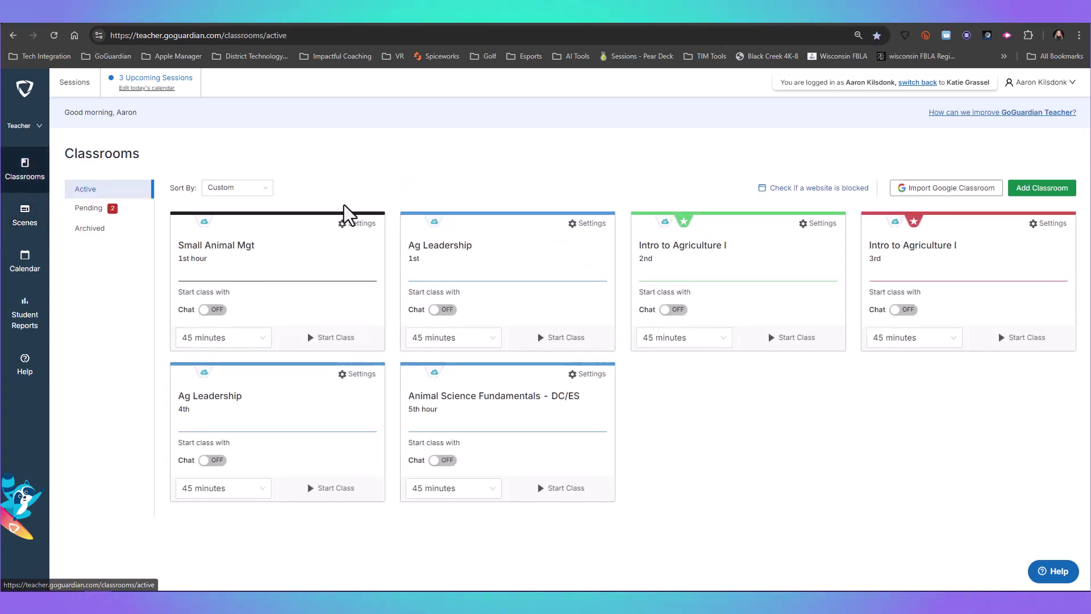
click(583, 225)
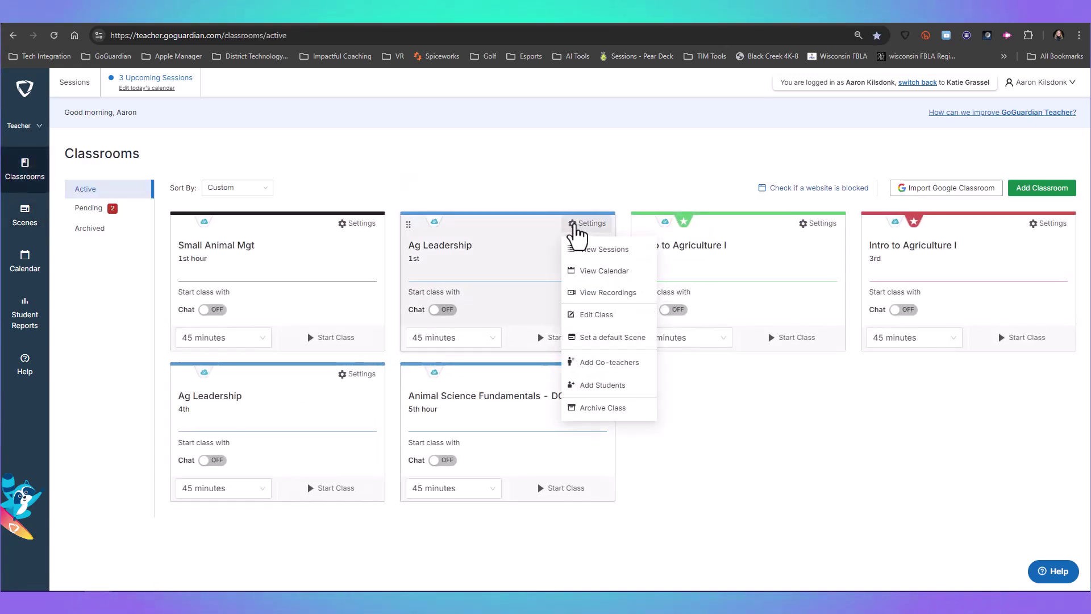
click(594, 316)
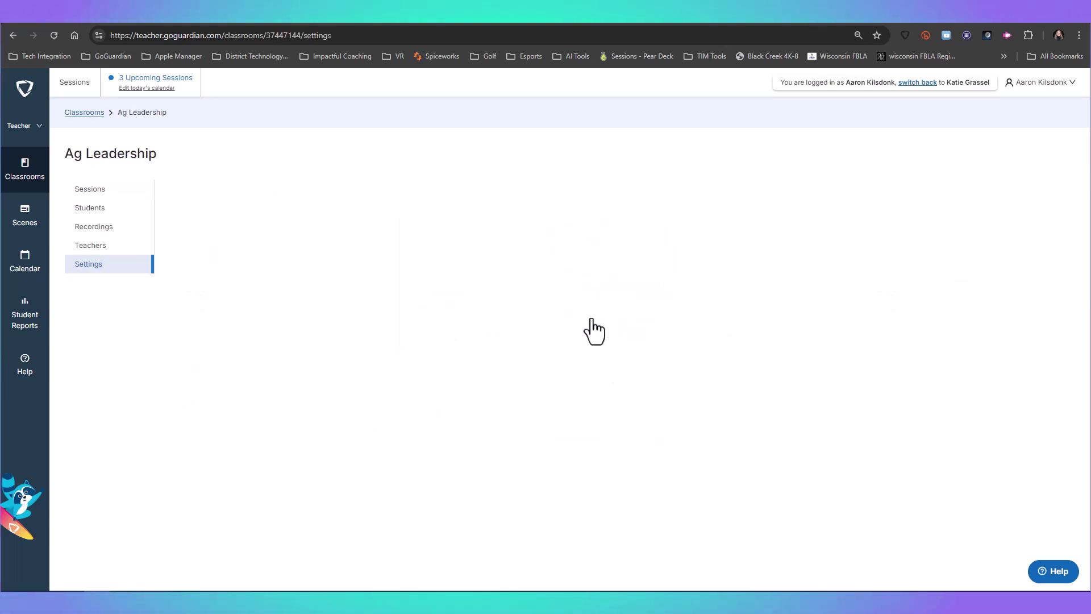
click(234, 494)
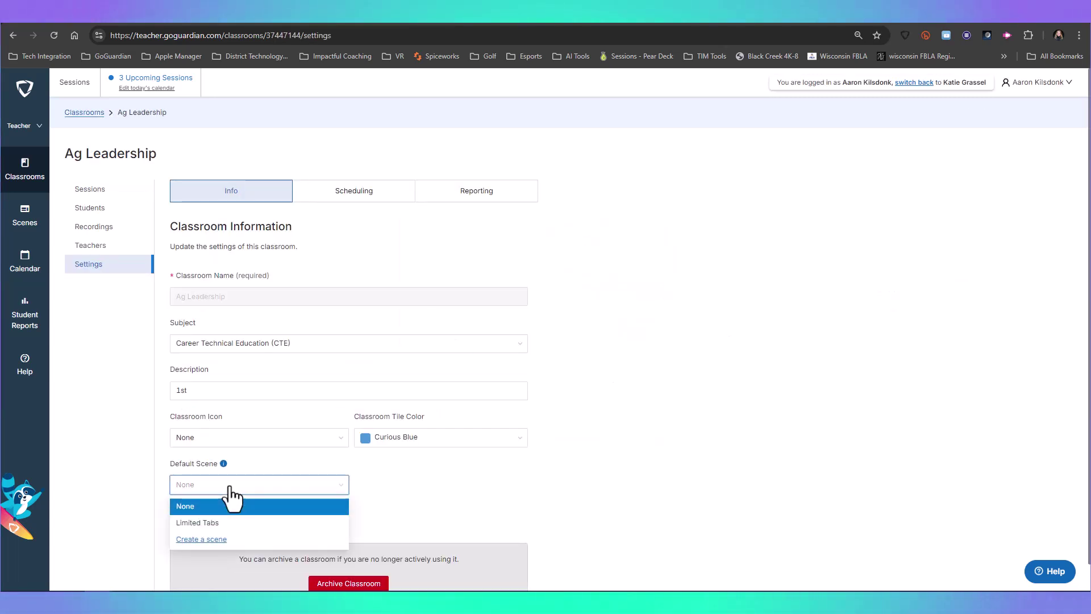
click(219, 527)
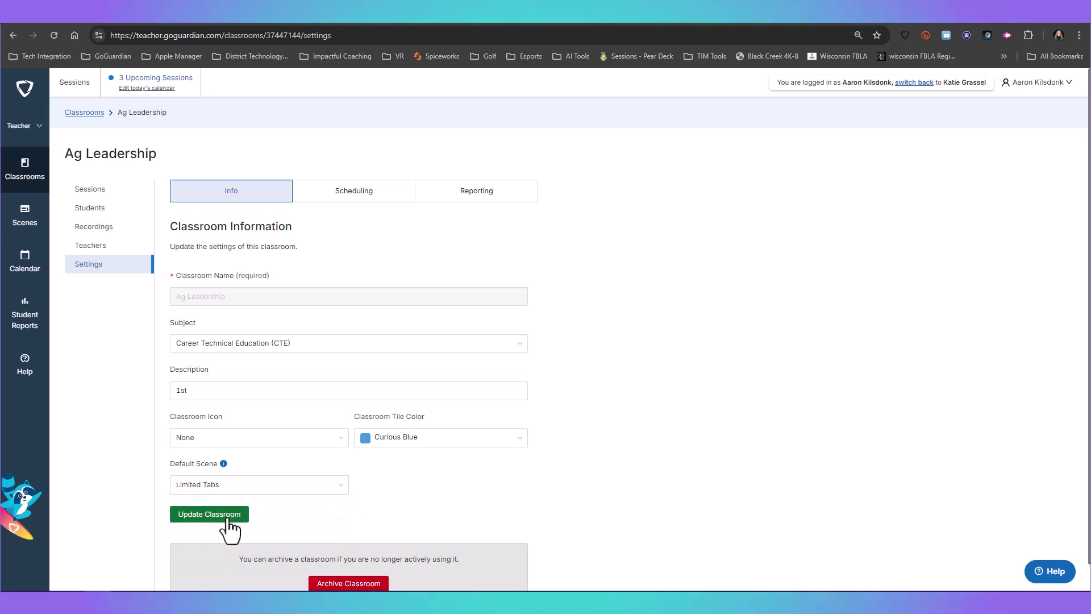
click(227, 516)
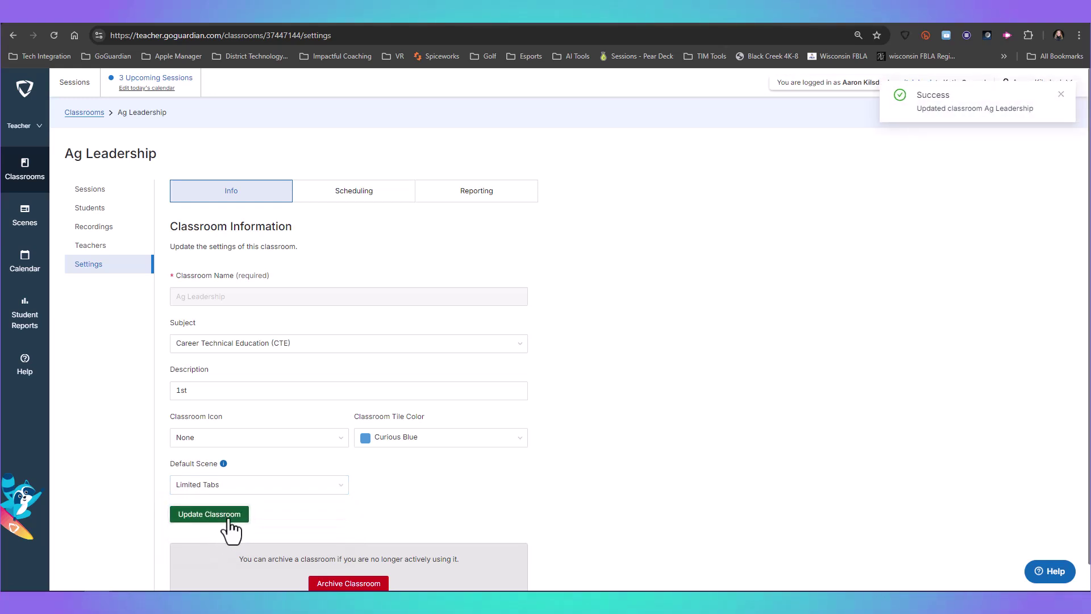
- Check the 1st-hour Ag Leadership settings show Limited Tabs, then return to Classrooms
click(27, 177)
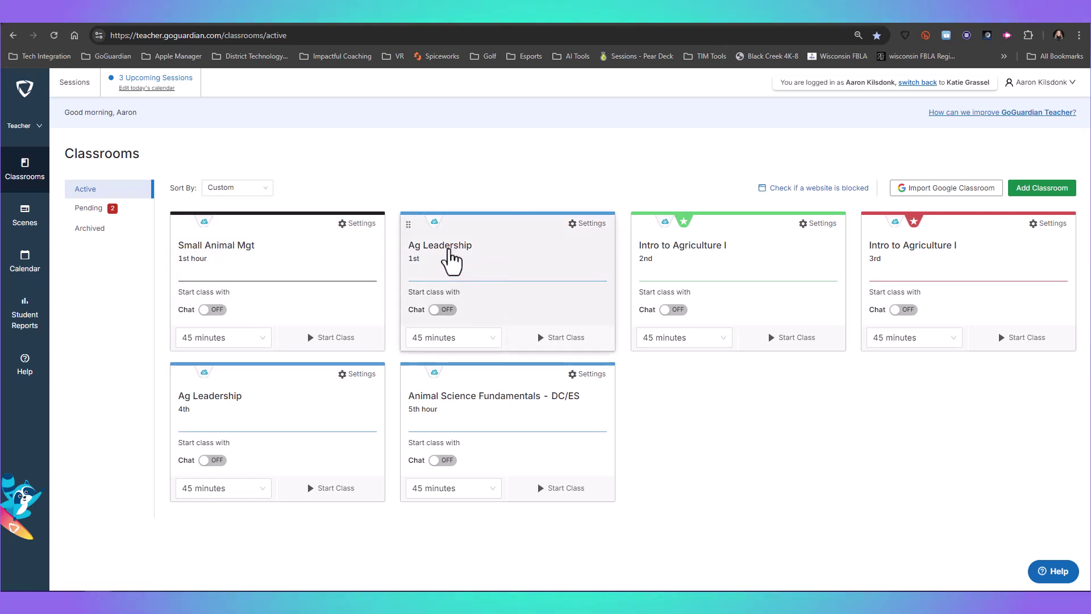
click(450, 249)
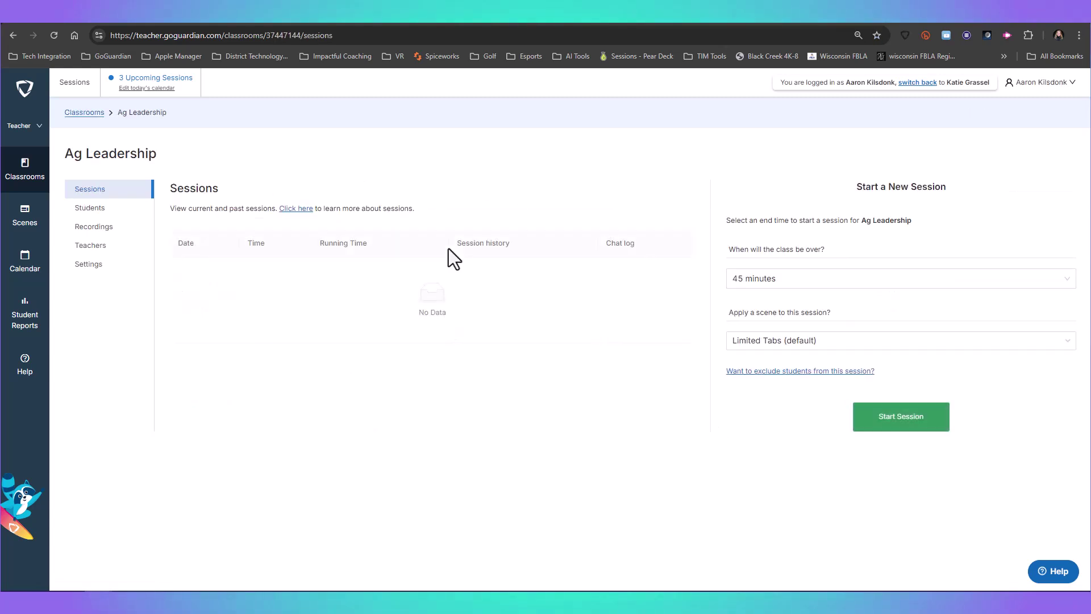
click(84, 265)
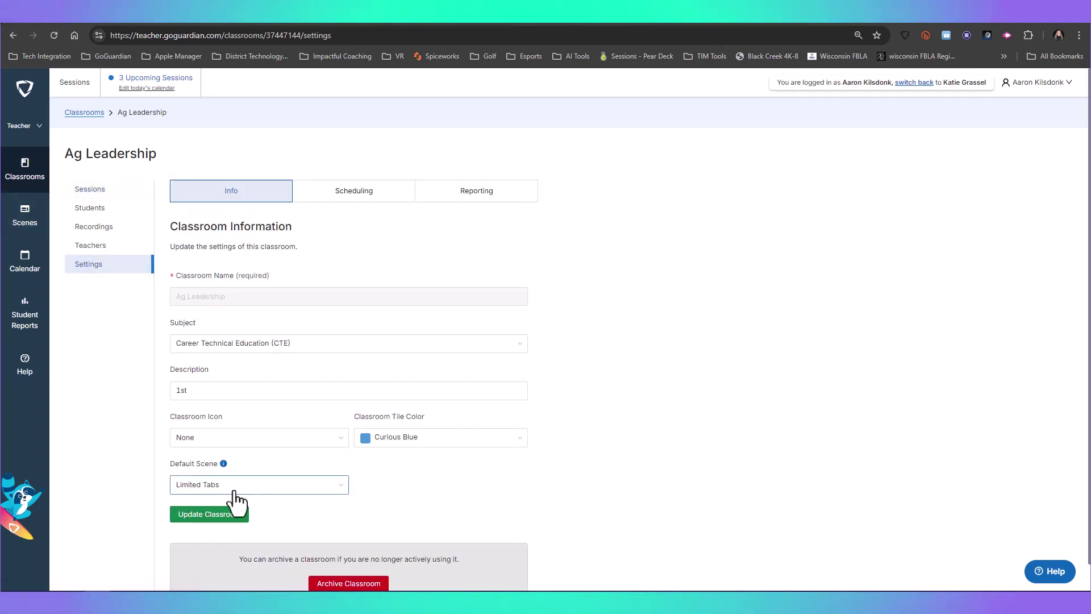
click(27, 181)
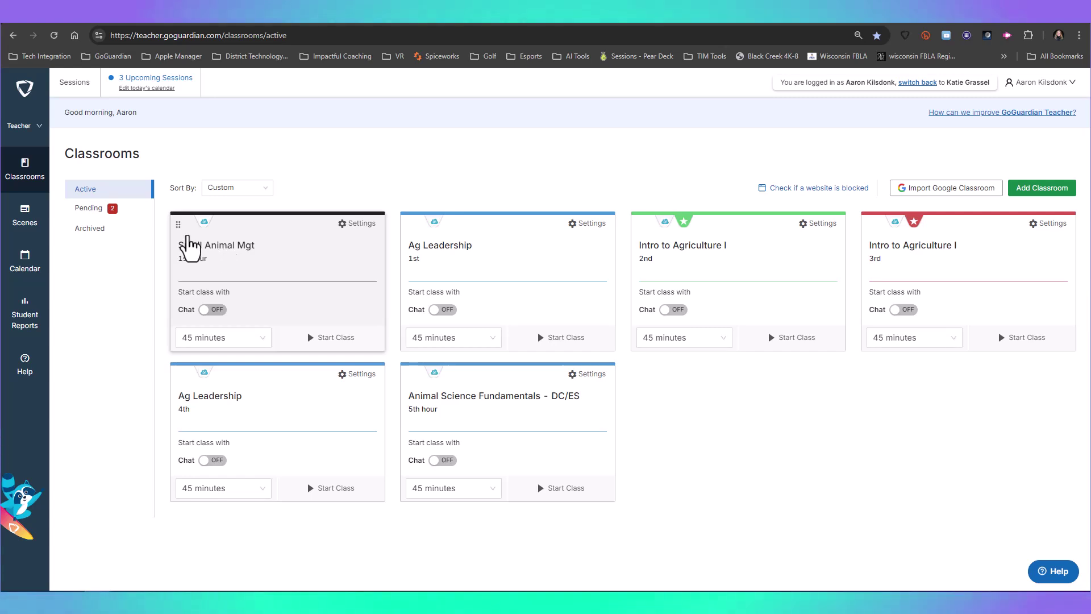
- Add the searched-for colleague to Small Animal Mgt's teachers with the Teacher classroom role
click(180, 230)
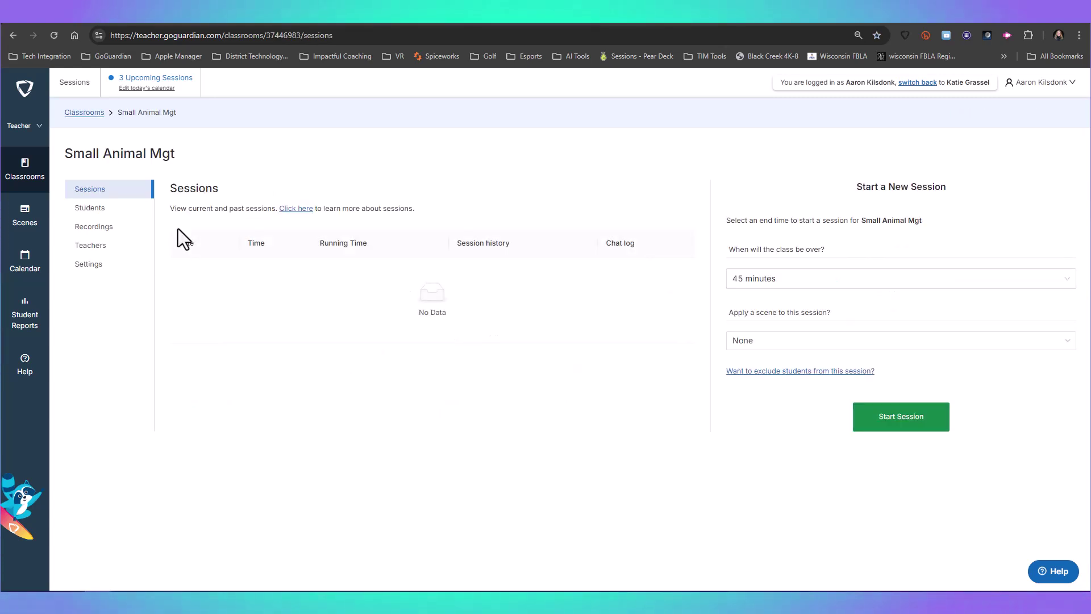
click(108, 247)
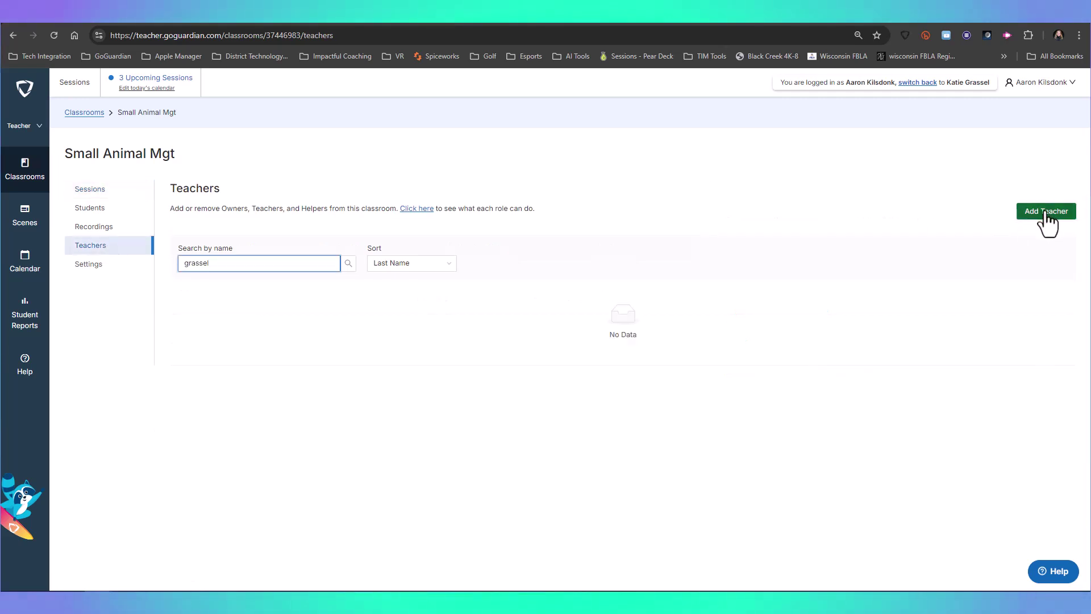
click(1046, 212)
click(462, 209)
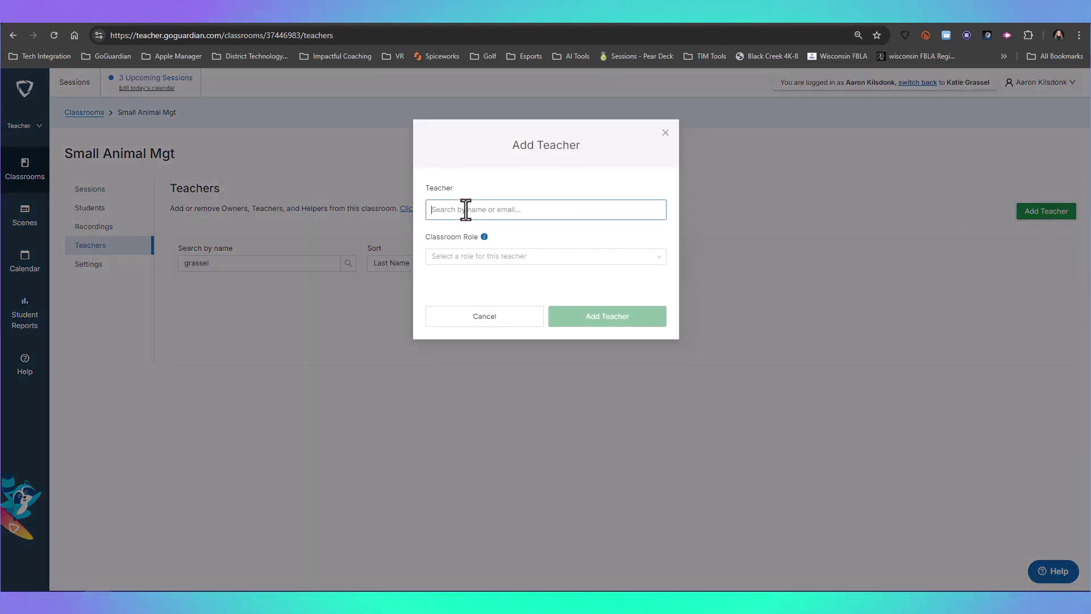
text(kgr)
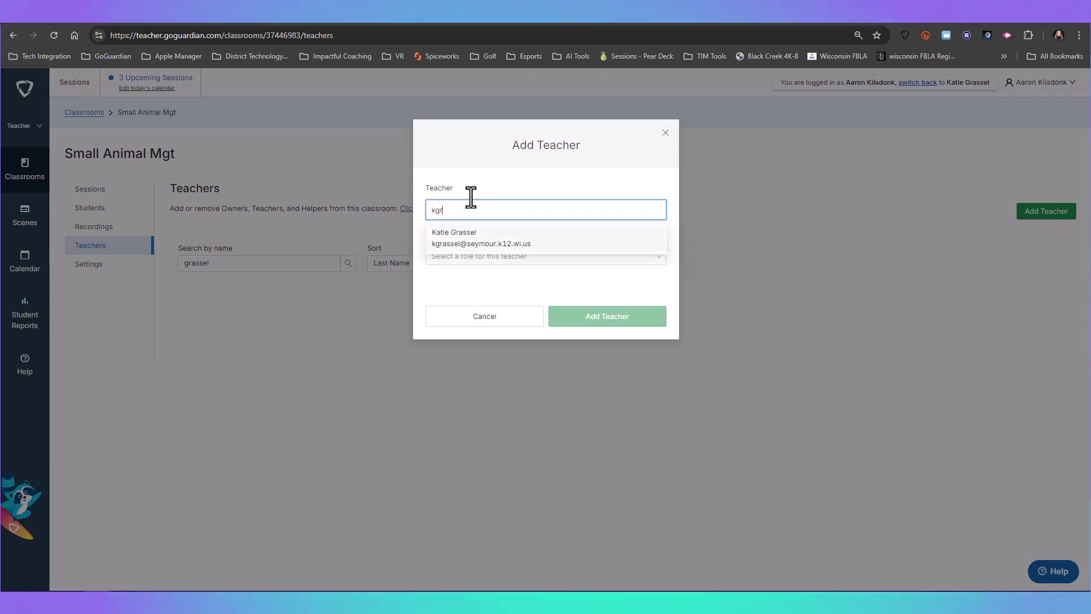
click(528, 243)
click(582, 256)
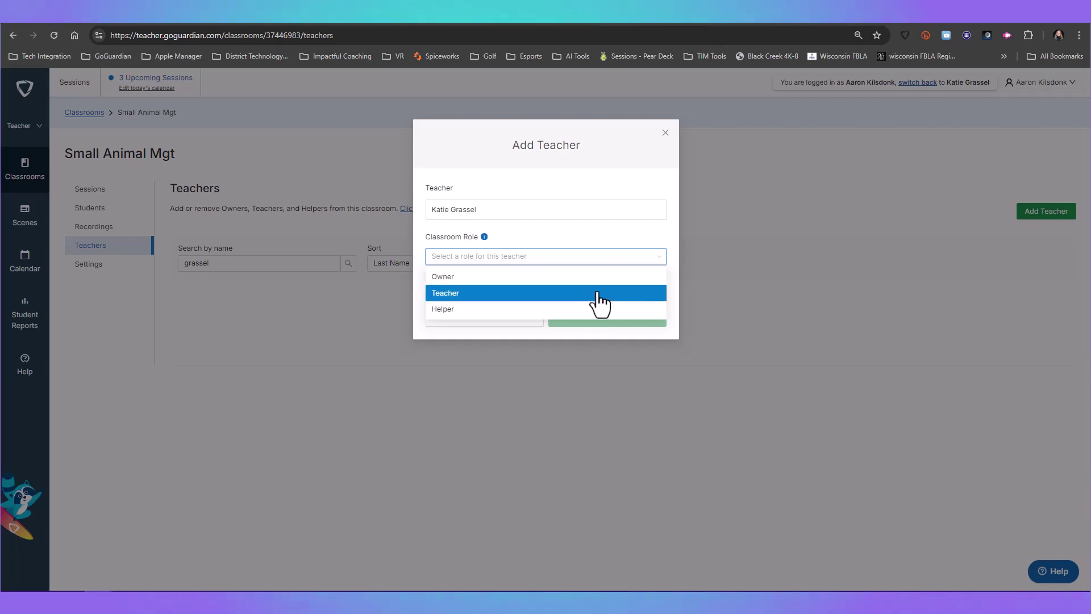
click(598, 293)
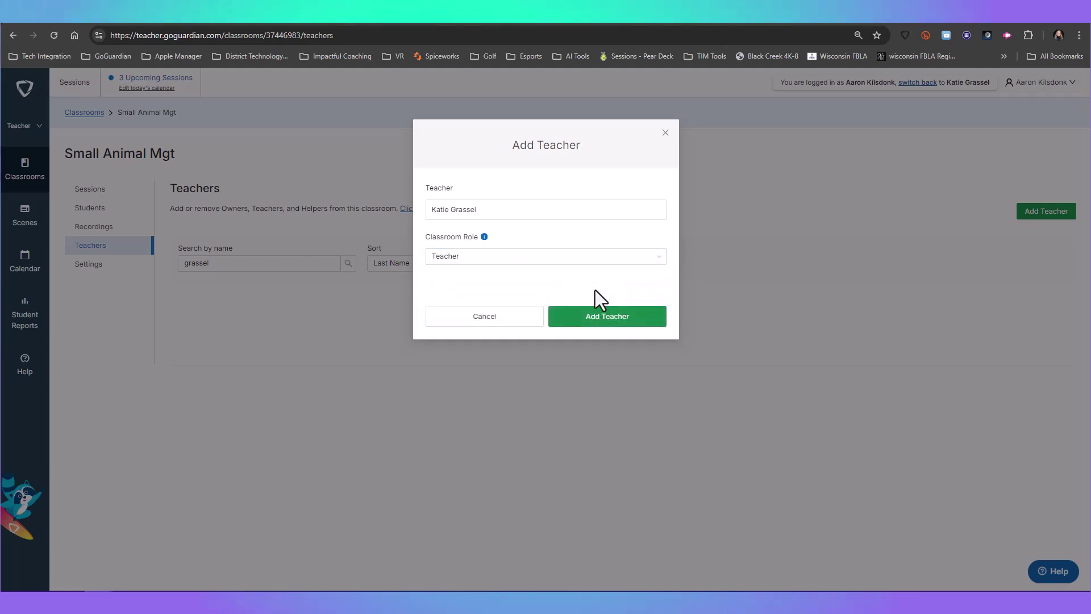
click(625, 321)
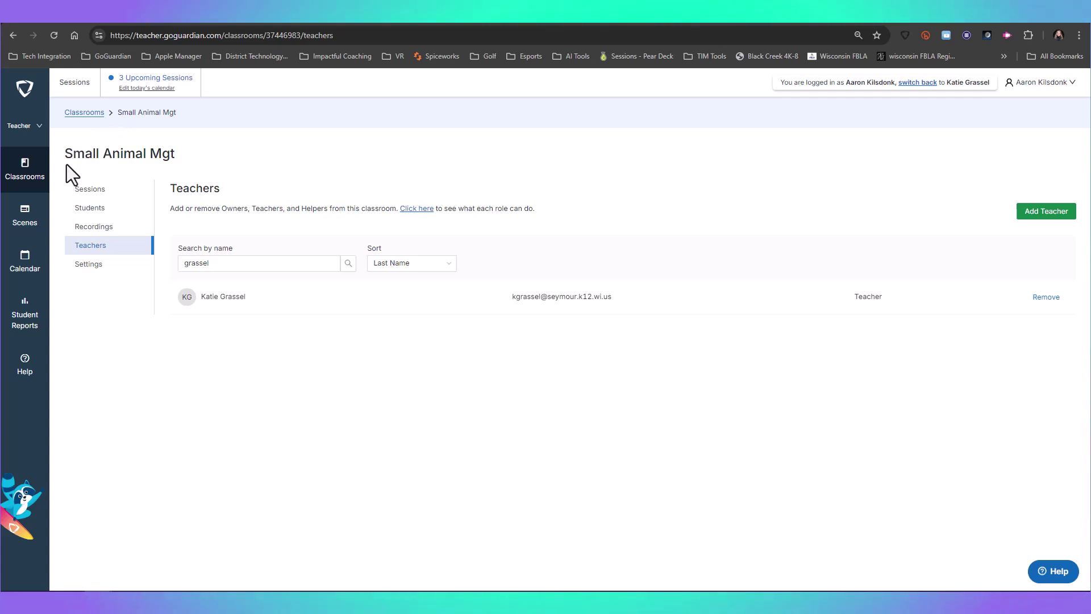
- View Student Reports for Intro to Agriculture I, then go back to the Classrooms list
click(29, 321)
click(153, 223)
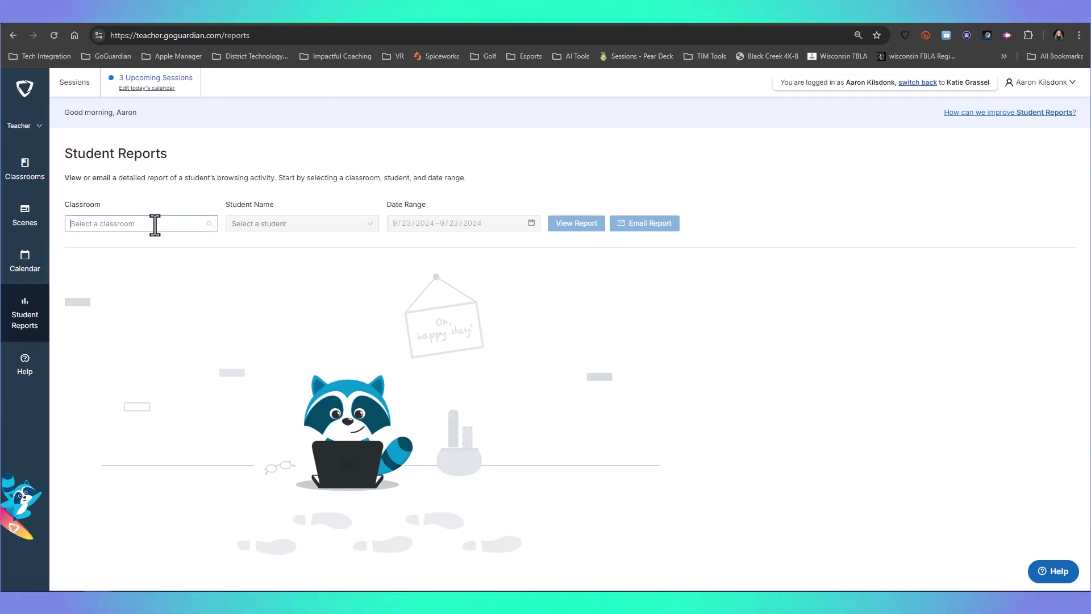
click(150, 292)
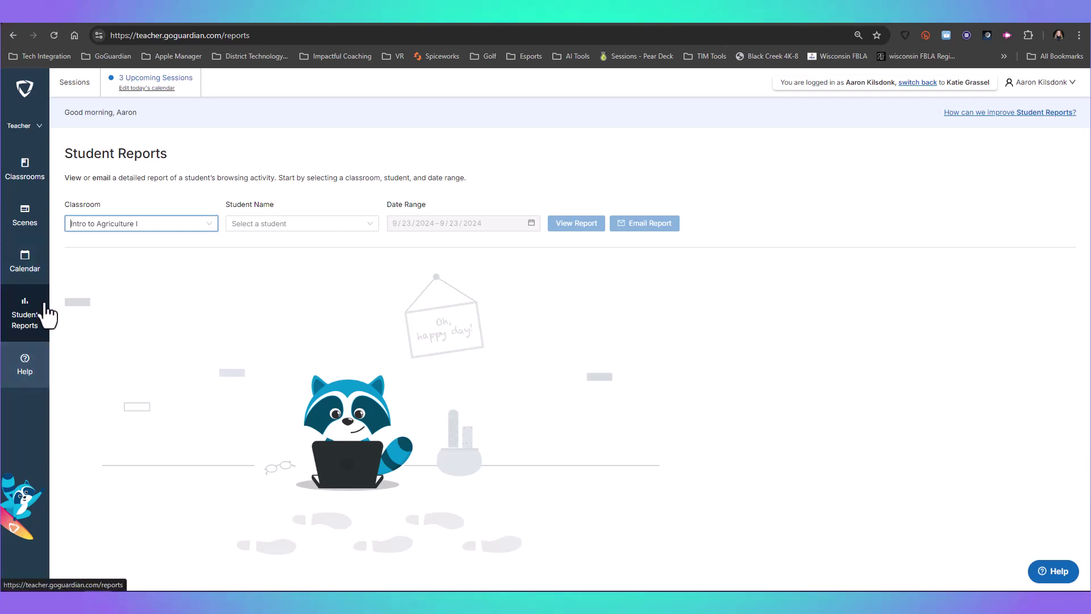
click(22, 170)
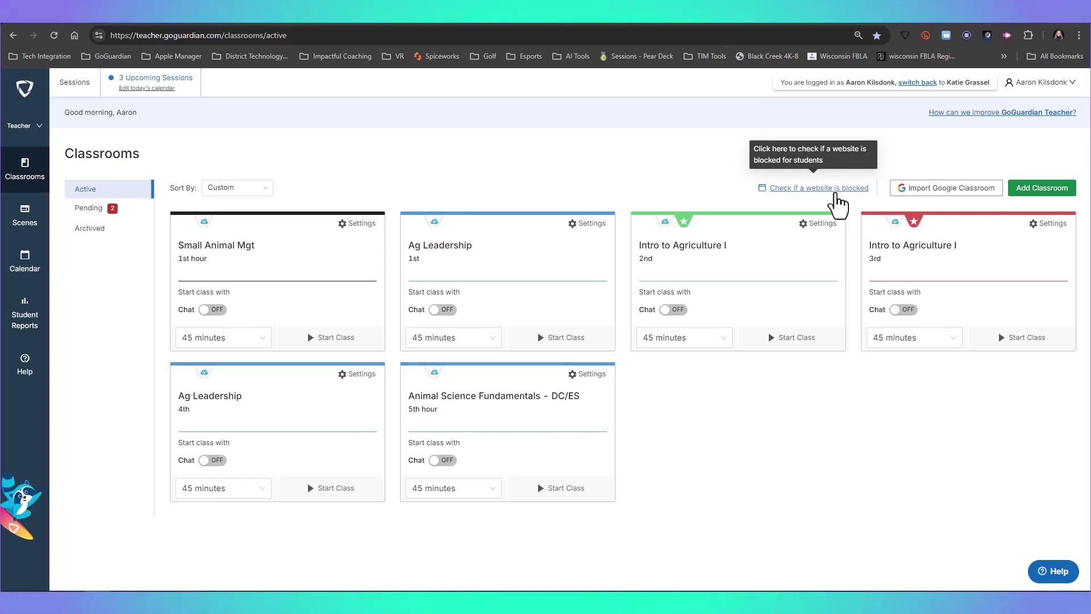
click(838, 196)
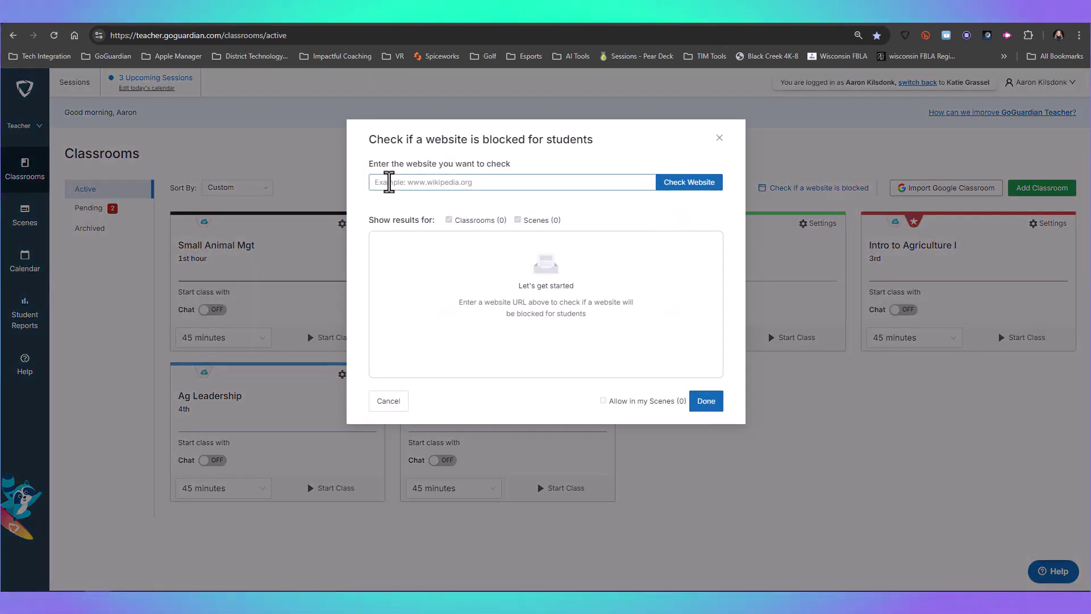
click(388, 182)
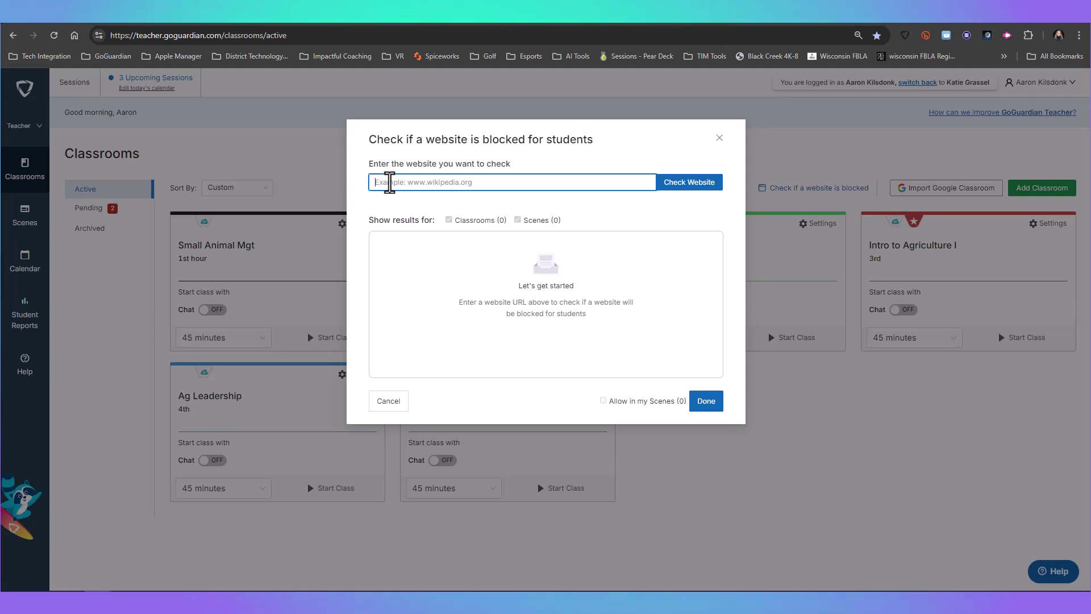
text(www.youtube.com)
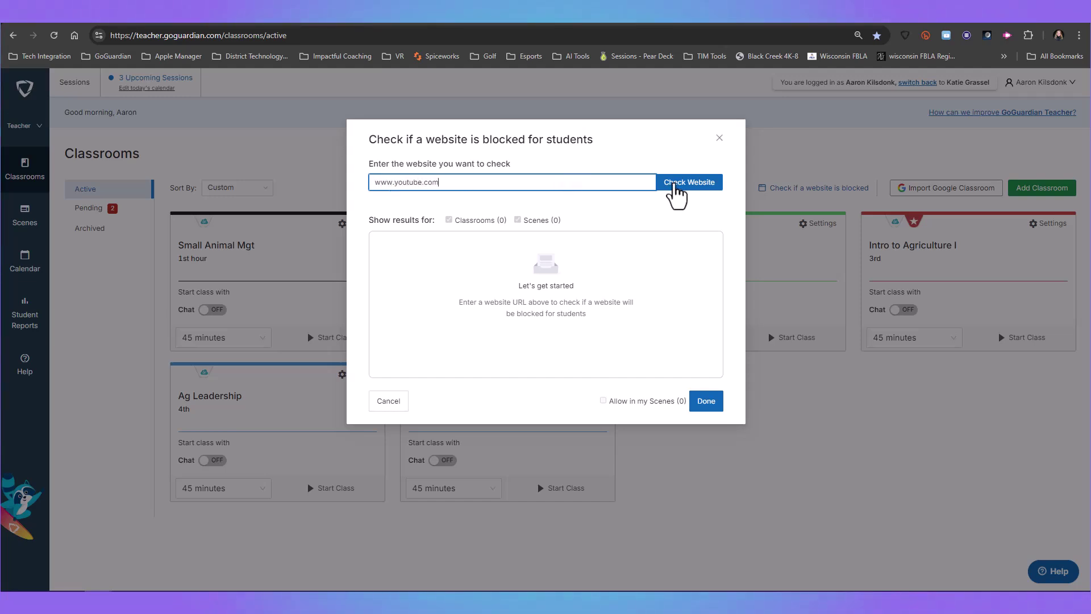
click(675, 183)
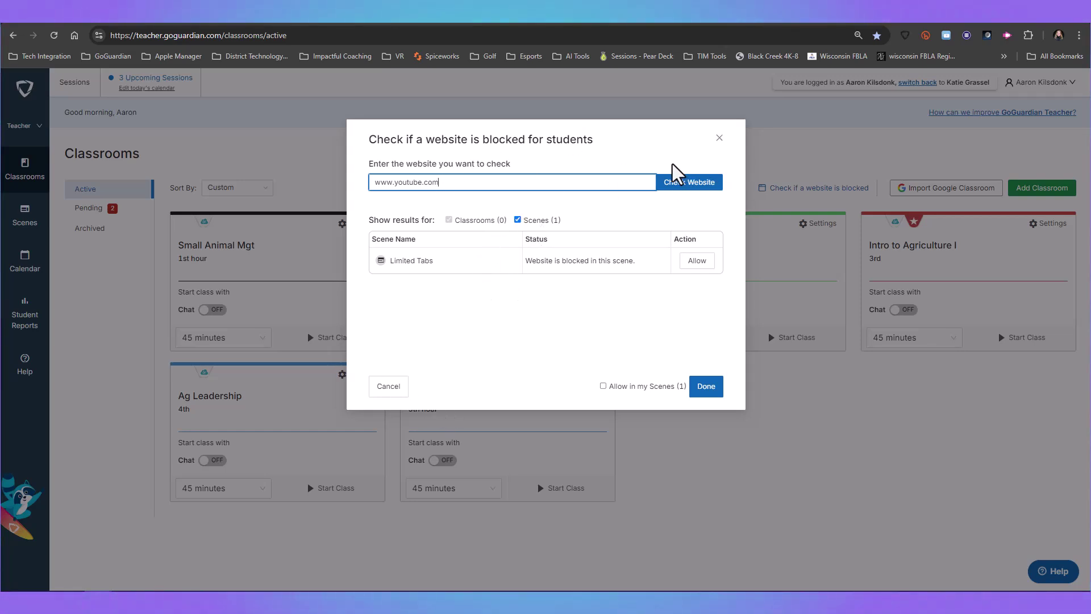
click(719, 138)
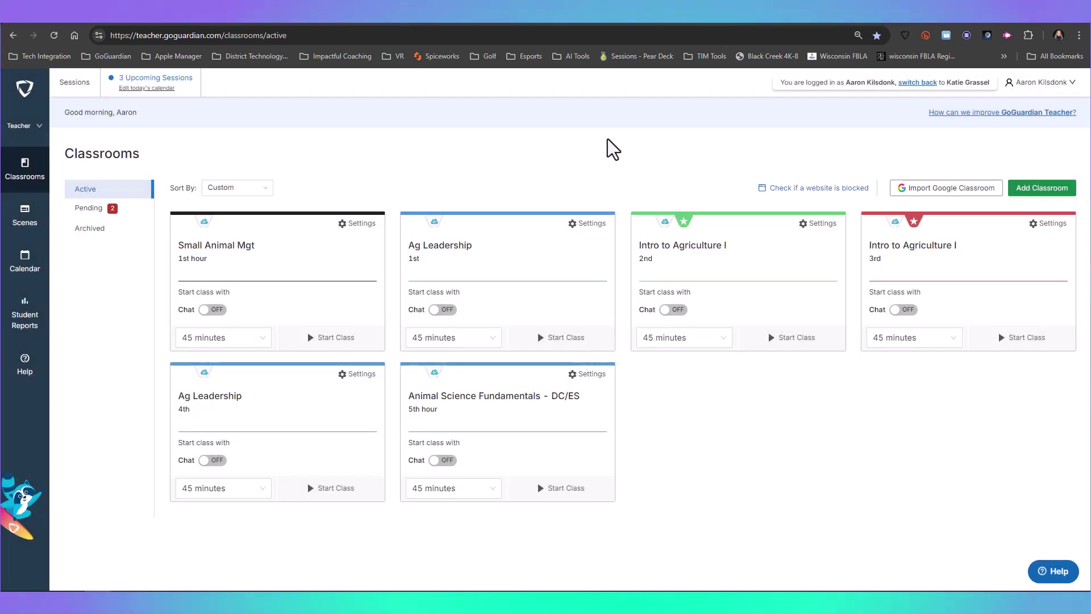